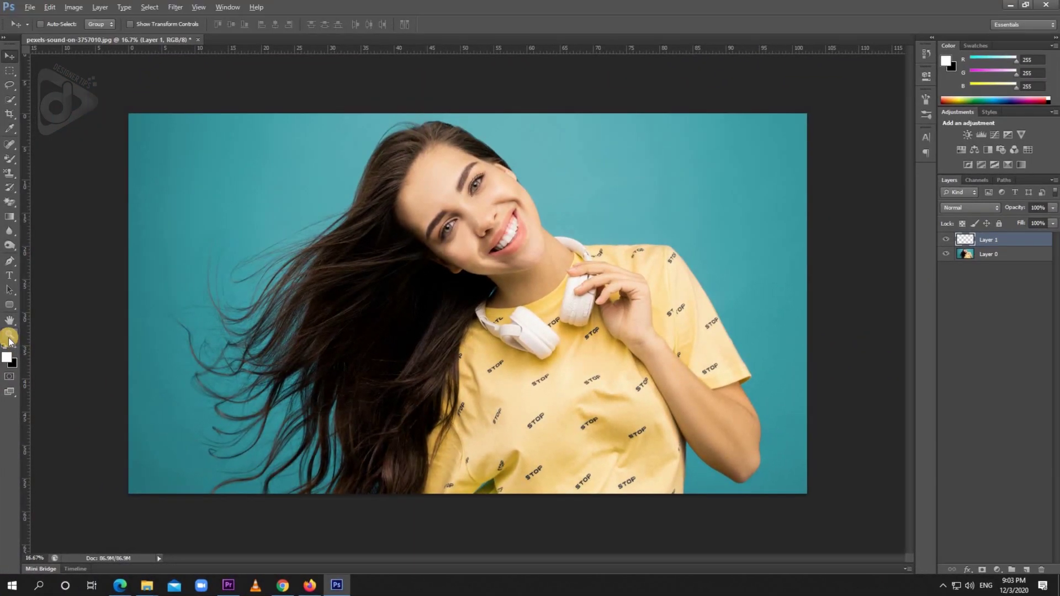
# - Fill Layer 1 with the white foreground colour and move it below Layer 0
pyautogui.hotkey('alt', 'BackSpace')
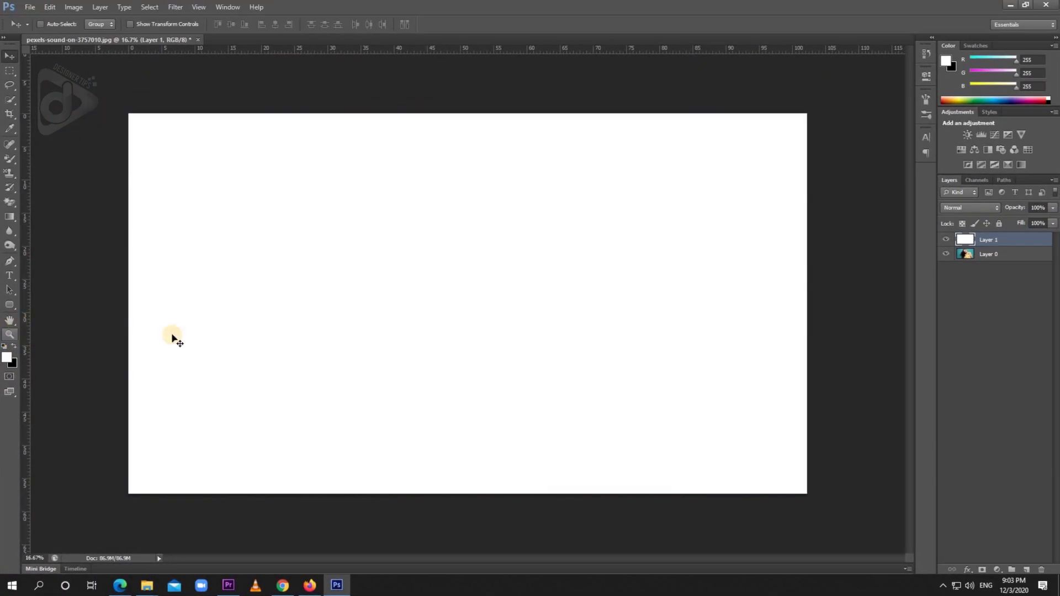
pyautogui.moveTo(1026, 251); pyautogui.dragTo(1031, 267)
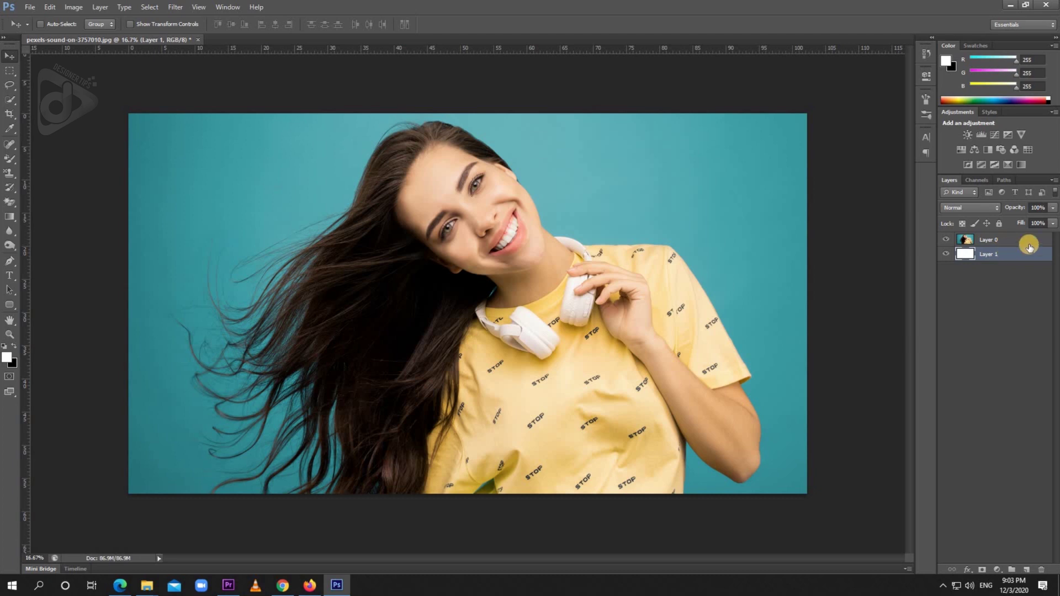
# - Select the woman and the main mass of her hair on Layer 0 with Quick Selection, ending at a brush size of 300
pyautogui.click(1022, 241)
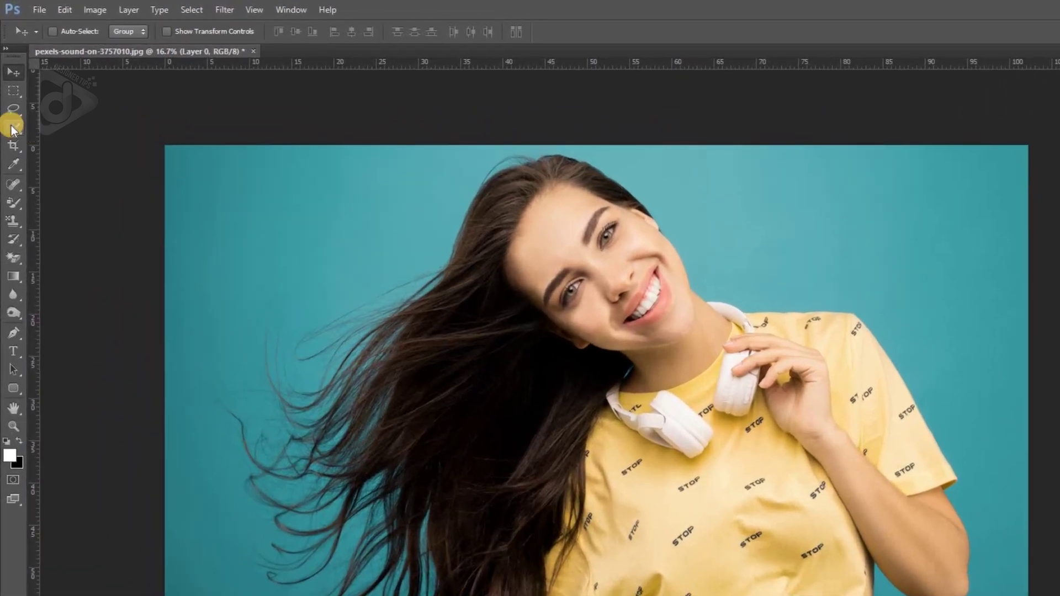
pyautogui.moveTo(13, 127)
pyautogui.mouseDown()
pyautogui.moveTo(28, 119)
pyautogui.moveTo(56, 127)
pyautogui.mouseUp()
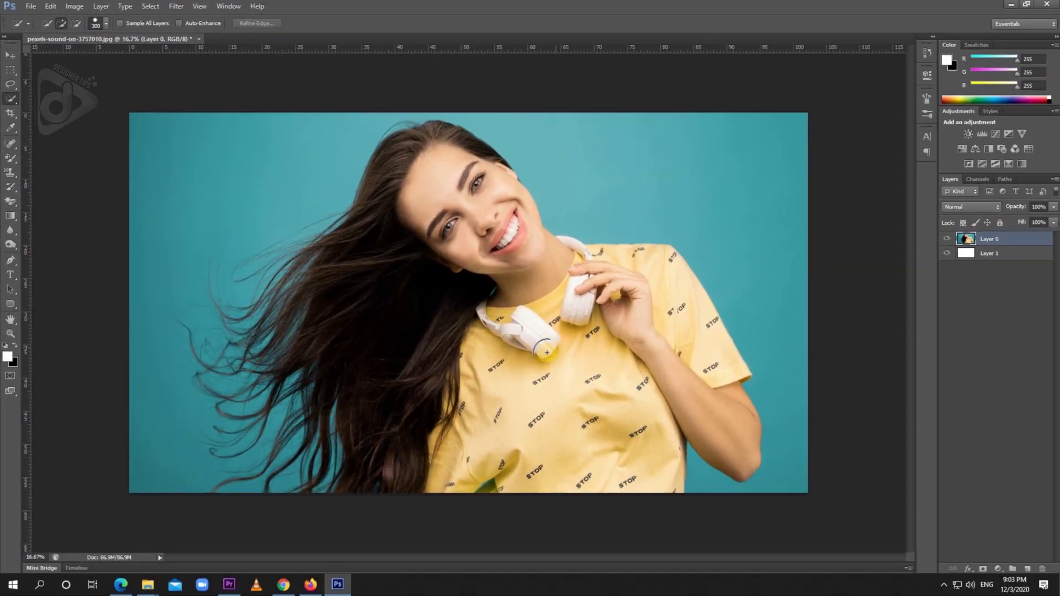
pyautogui.moveTo(471, 314)
pyautogui.mouseDown()
pyautogui.moveTo(542, 402)
pyautogui.moveTo(528, 441)
pyautogui.moveTo(449, 448)
pyautogui.moveTo(358, 345)
pyautogui.moveTo(369, 257)
pyautogui.moveTo(412, 208)
pyautogui.mouseUp()
pyautogui.moveTo(658, 306)
pyautogui.mouseDown()
pyautogui.moveTo(630, 294)
pyautogui.moveTo(681, 361)
pyautogui.mouseUp()
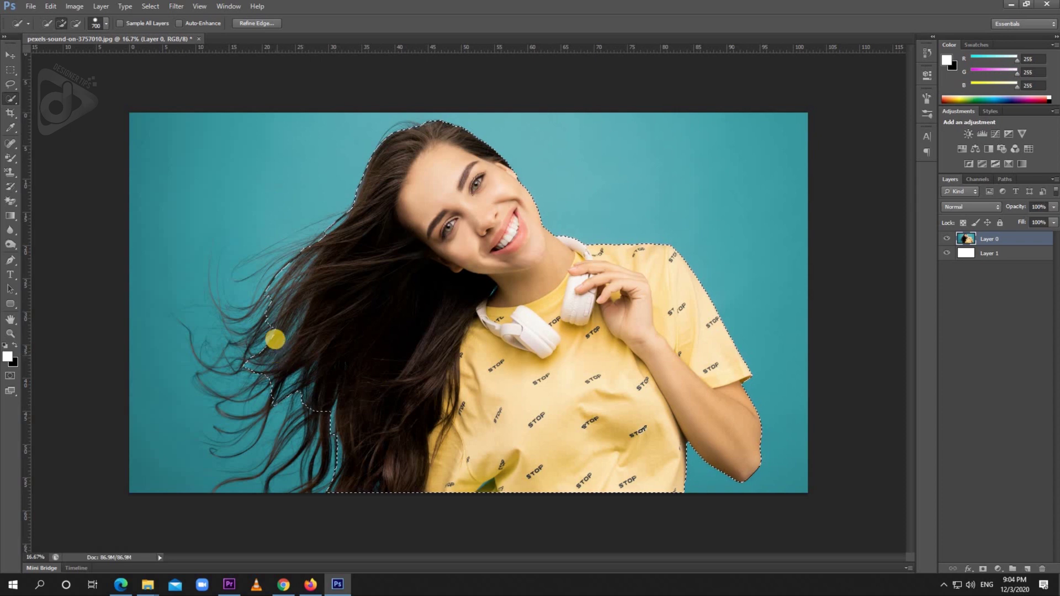
pyautogui.press('[')
pyautogui.press('[')
pyautogui.press('[')
pyautogui.press('[')
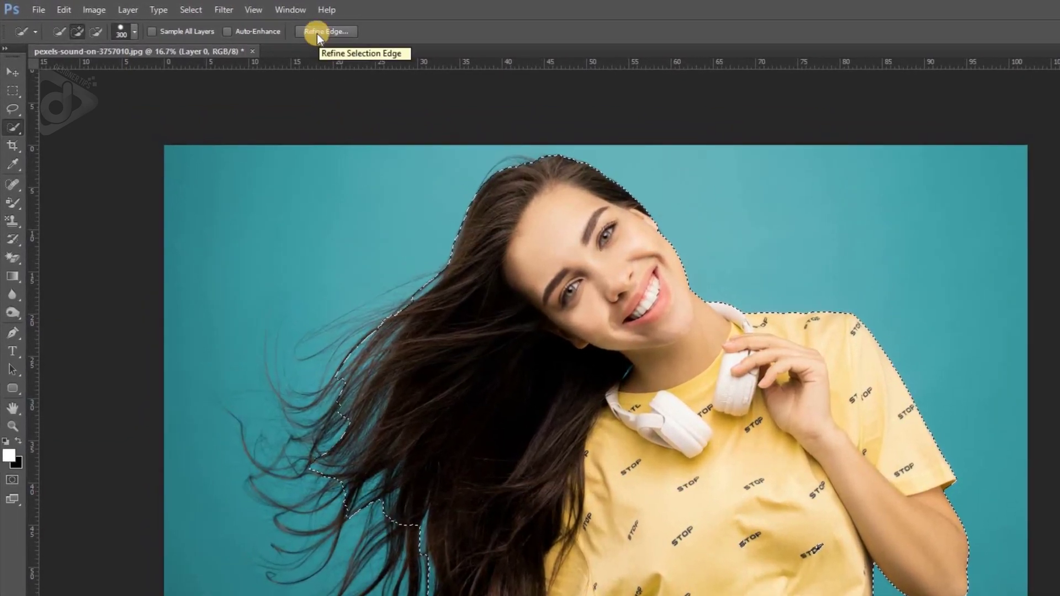
# - Open Refine Edge for the selection and preview it as Marching Ants, Overlay and On Black, ending with On White
pyautogui.click(317, 34)
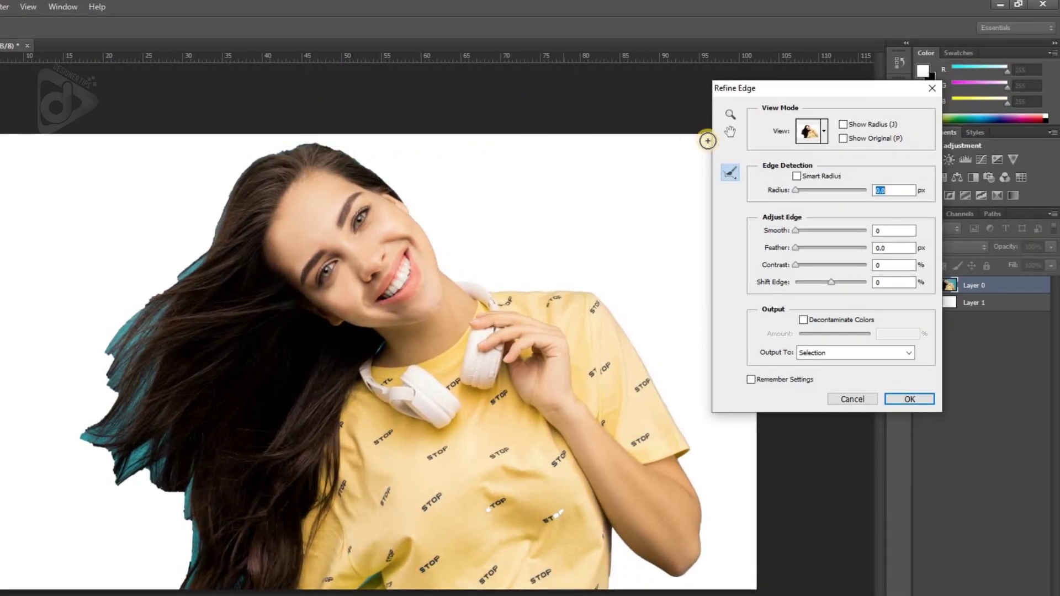
pyautogui.moveTo(763, 92); pyautogui.dragTo(719, 78)
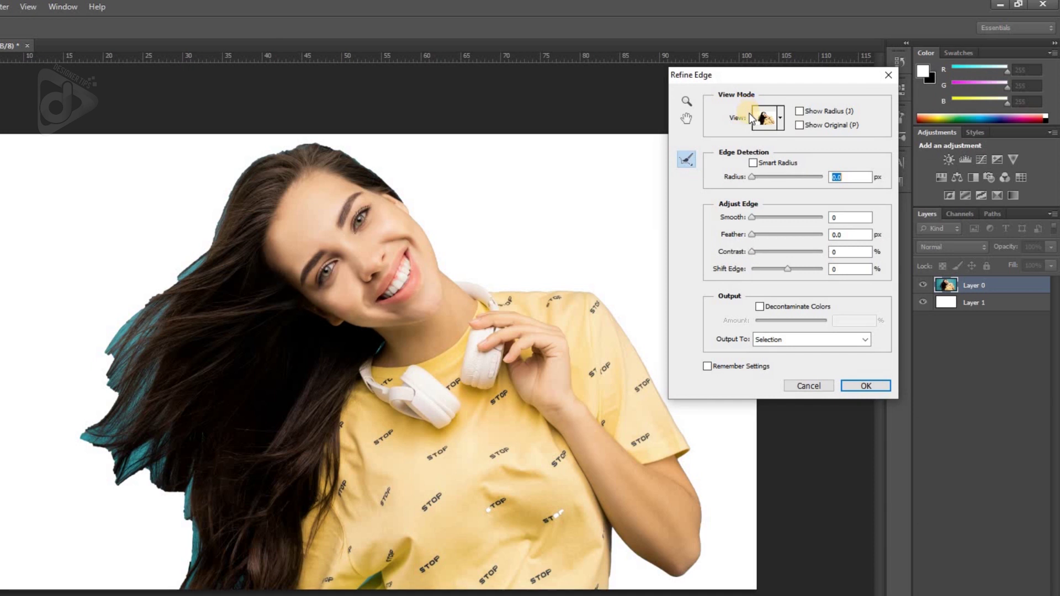
pyautogui.click(783, 124)
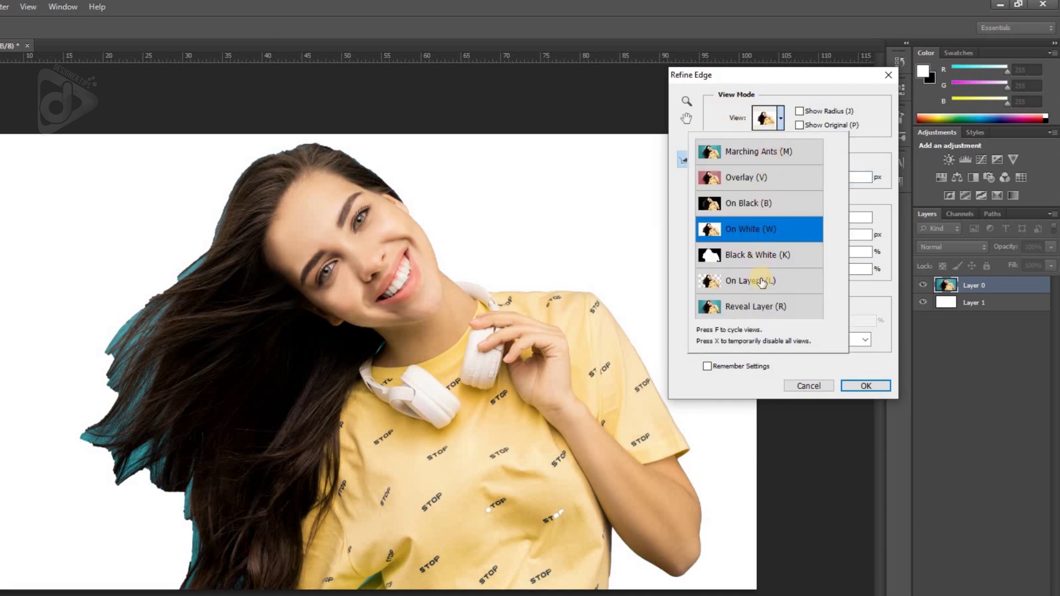
pyautogui.click(751, 158)
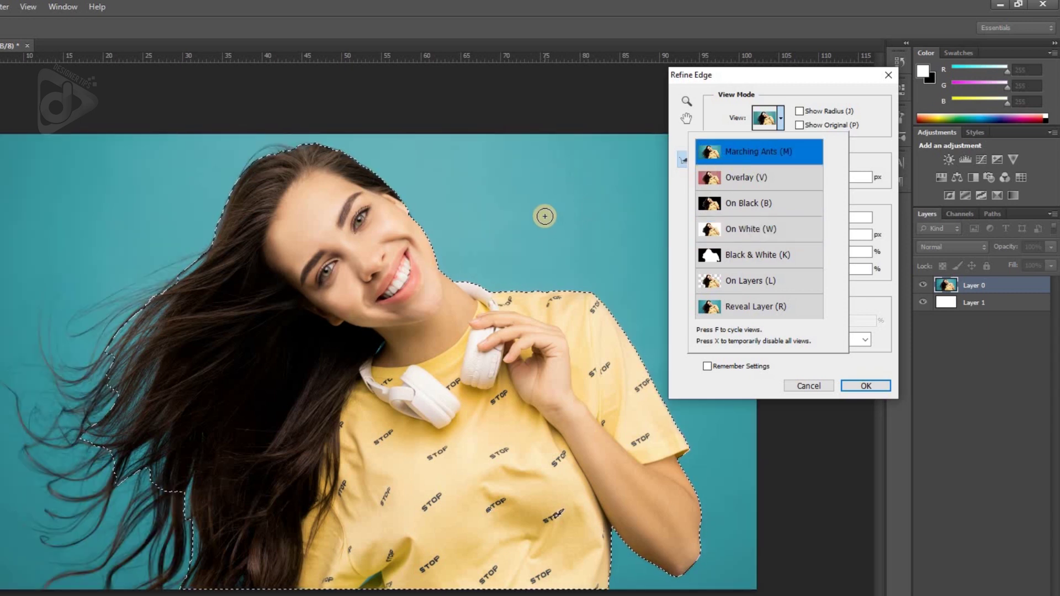
pyautogui.click(765, 178)
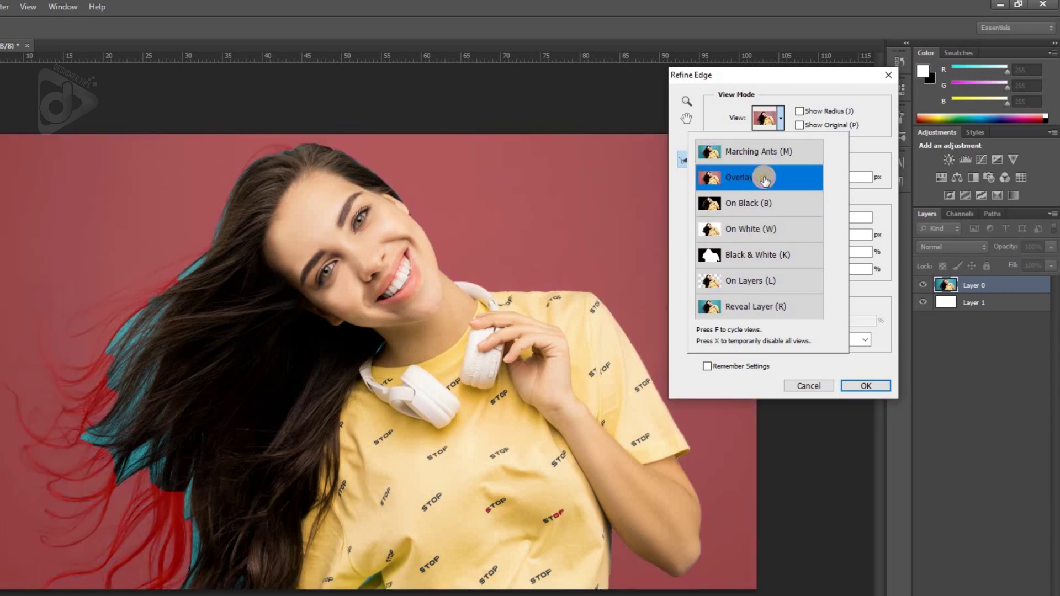
pyautogui.click(764, 203)
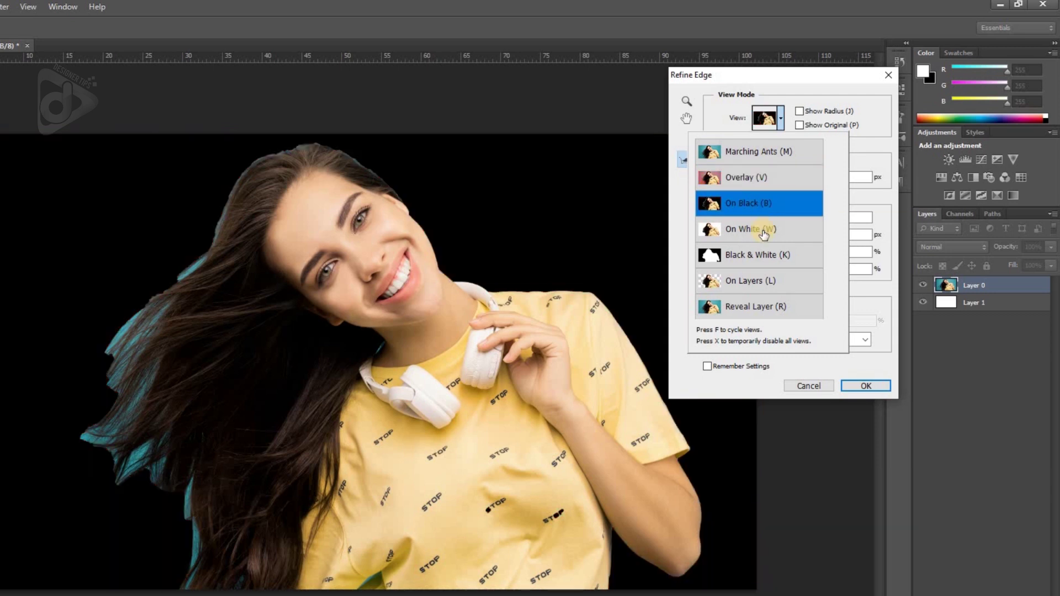
pyautogui.click(764, 233)
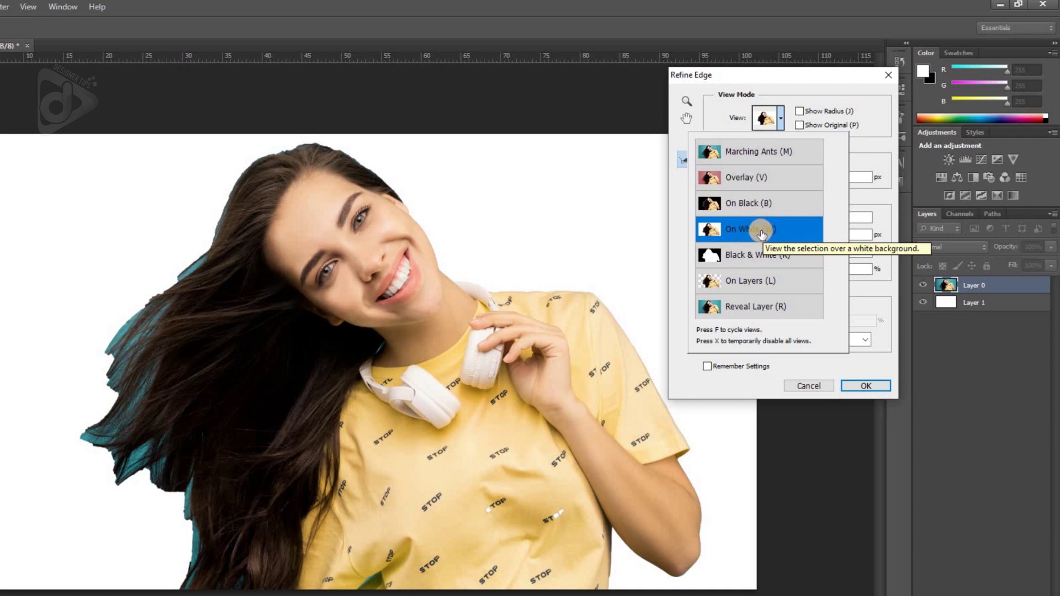
pyautogui.click(869, 130)
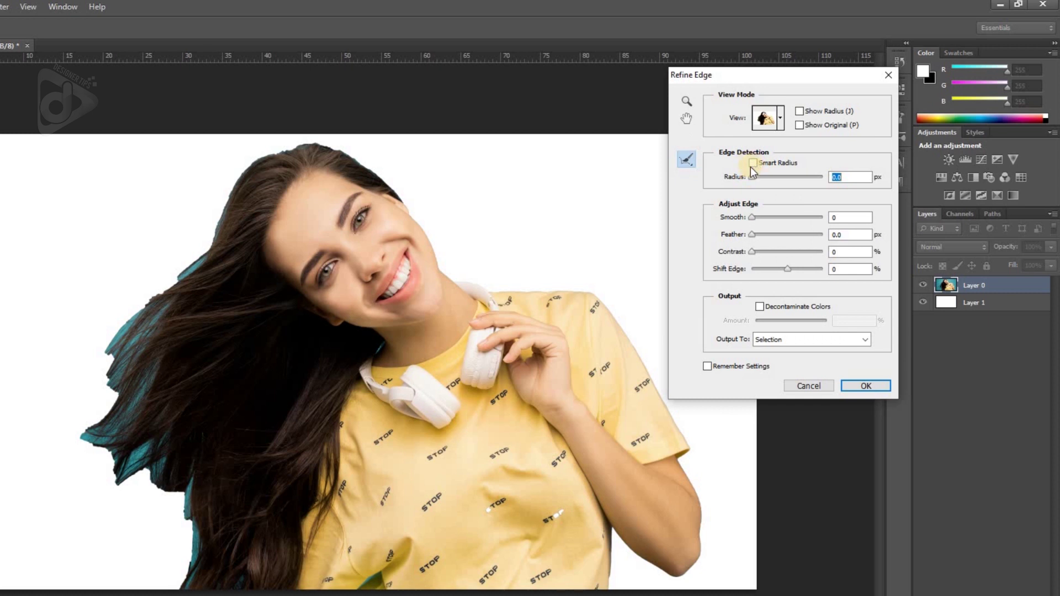
# - Enable Smart Radius and set the edge detection radius to 5.8 px
pyautogui.moveTo(758, 176); pyautogui.dragTo(807, 178)
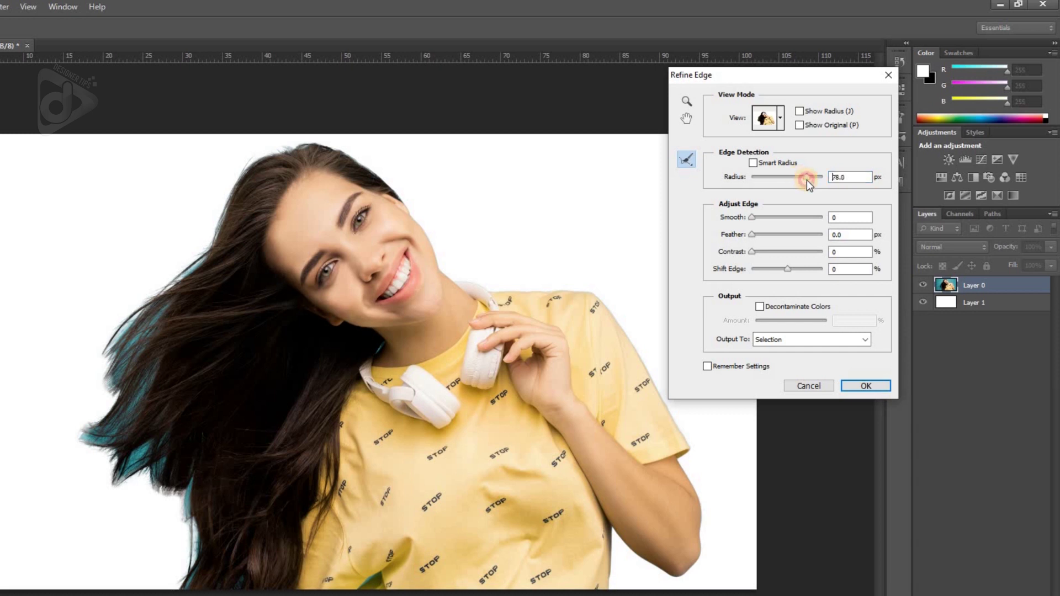
pyautogui.click(754, 165)
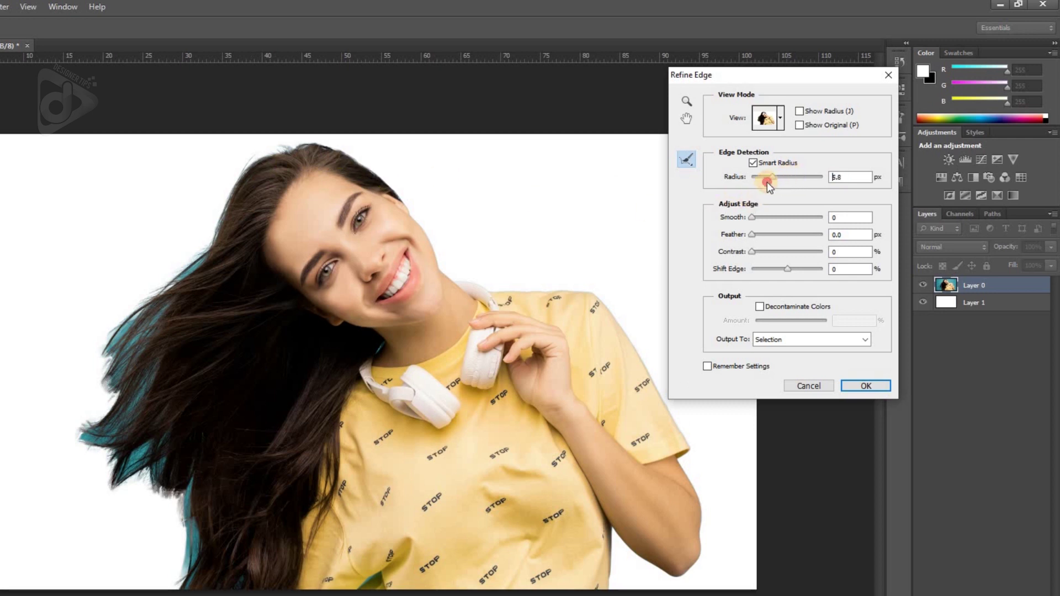
pyautogui.moveTo(768, 181); pyautogui.dragTo(773, 187)
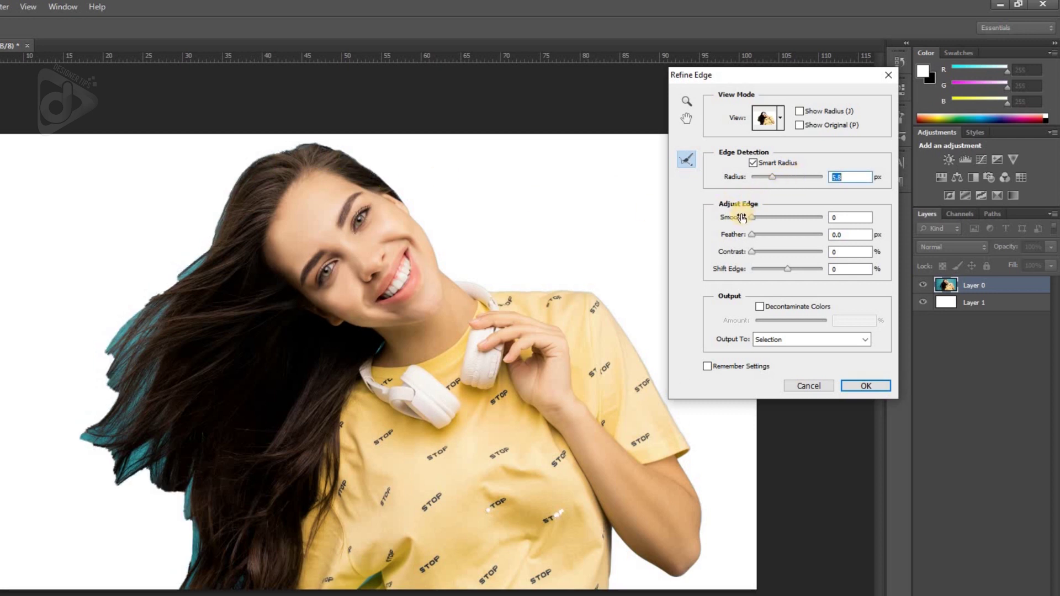
# - Try the Smooth and Feather adjustments on the selection edge
pyautogui.moveTo(754, 217); pyautogui.dragTo(770, 219)
pyautogui.moveTo(273, 150); pyautogui.dragTo(238, 182)
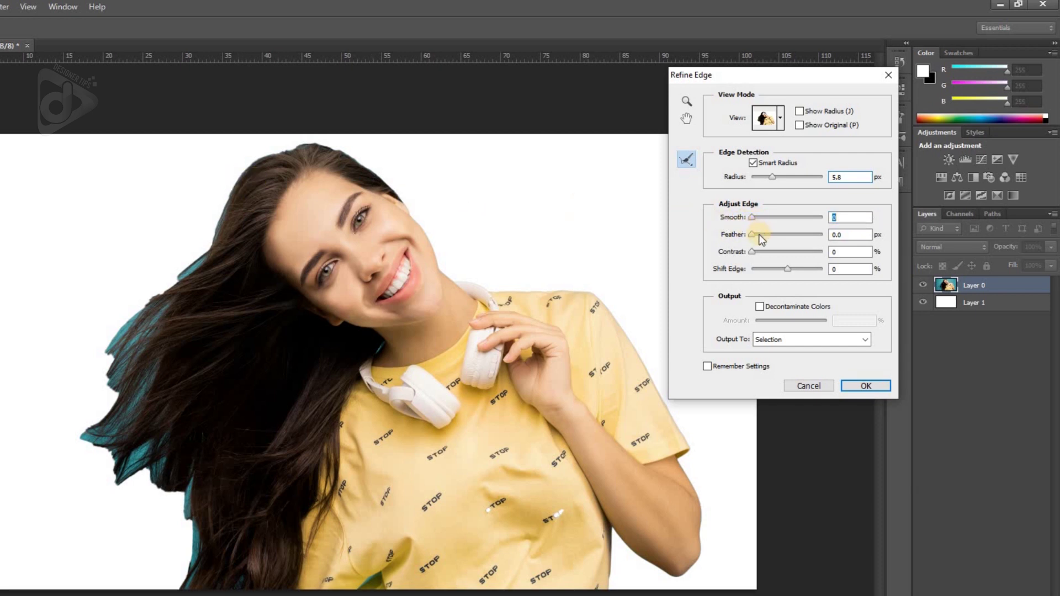
pyautogui.moveTo(754, 234); pyautogui.dragTo(792, 234)
pyautogui.moveTo(367, 173)
pyautogui.mouseDown()
pyautogui.moveTo(319, 164)
pyautogui.moveTo(336, 161)
pyautogui.moveTo(375, 188)
pyautogui.moveTo(302, 166)
pyautogui.moveTo(356, 176)
pyautogui.moveTo(329, 163)
pyautogui.moveTo(301, 164)
pyautogui.moveTo(340, 168)
pyautogui.mouseUp()
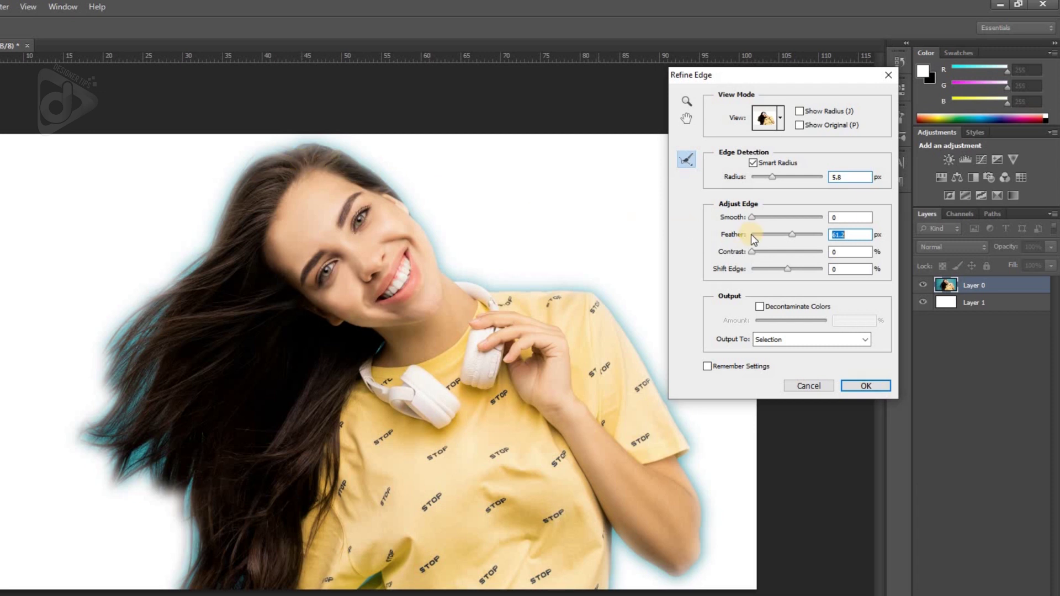
# - Reset Feather to 0 px and try a higher Contrast on the edge, returning Contrast to 0%
pyautogui.moveTo(761, 234)
pyautogui.mouseDown()
pyautogui.moveTo(744, 237)
pyautogui.moveTo(778, 253)
pyautogui.mouseUp()
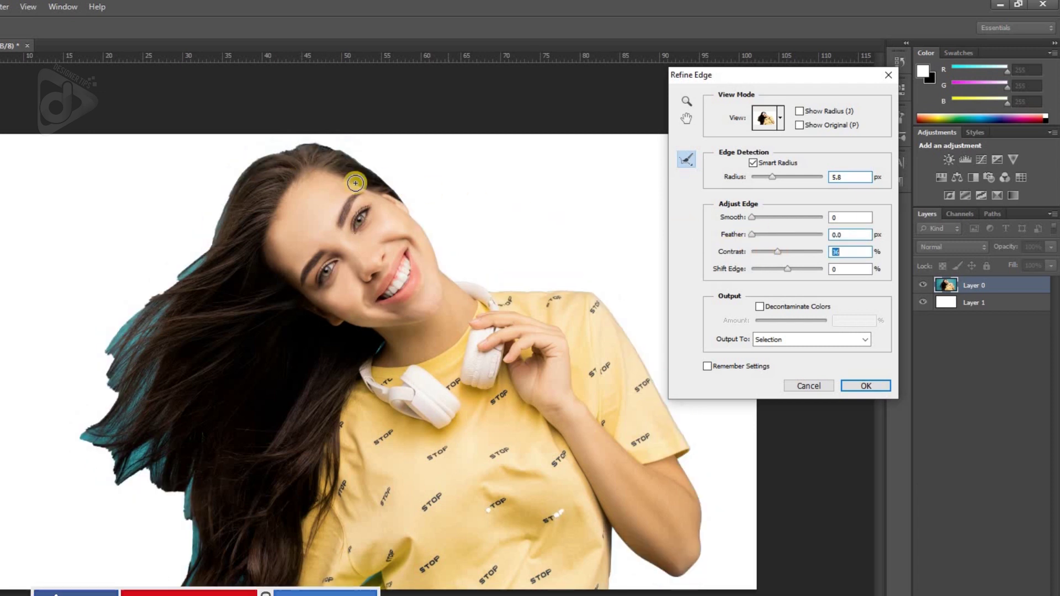
pyautogui.click(292, 167)
pyautogui.moveTo(292, 166)
pyautogui.mouseDown()
pyautogui.moveTo(244, 175)
pyautogui.moveTo(219, 226)
pyautogui.moveTo(223, 192)
pyautogui.moveTo(307, 149)
pyautogui.moveTo(279, 158)
pyautogui.moveTo(287, 155)
pyautogui.moveTo(340, 146)
pyautogui.moveTo(360, 163)
pyautogui.moveTo(327, 151)
pyautogui.moveTo(386, 173)
pyautogui.mouseUp()
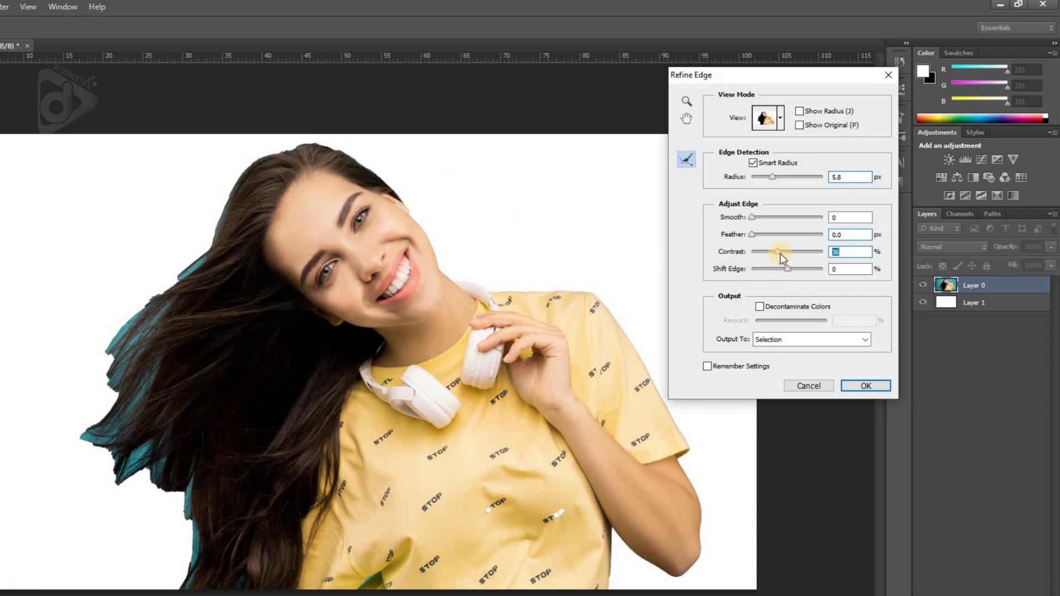
pyautogui.moveTo(771, 254); pyautogui.dragTo(739, 260)
# - Try Shift Edge at -100% and +100%, and set it back to 0%
pyautogui.moveTo(788, 274); pyautogui.dragTo(747, 275)
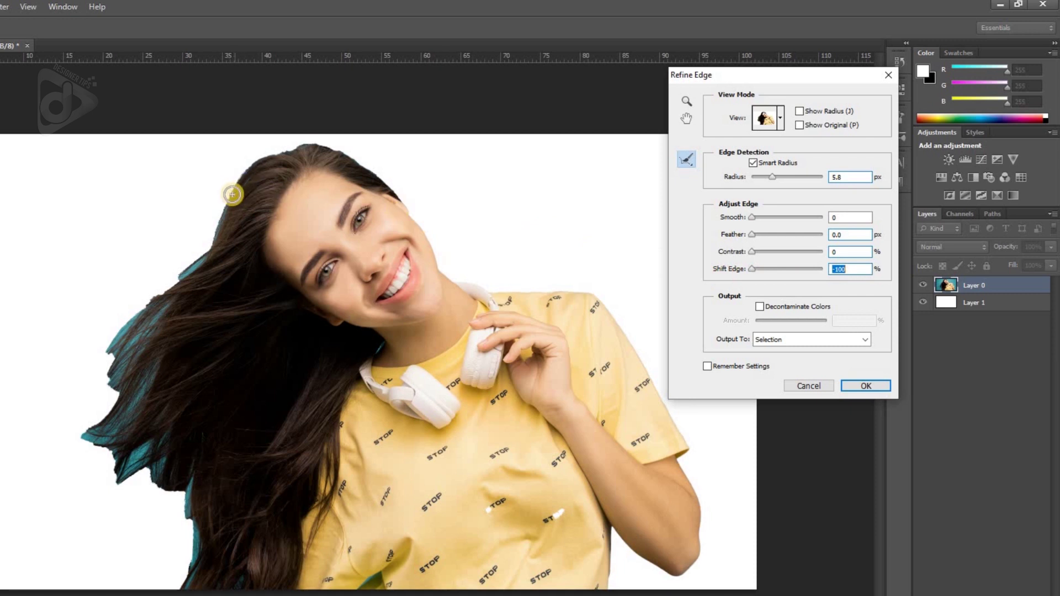
pyautogui.moveTo(787, 270); pyautogui.dragTo(822, 272)
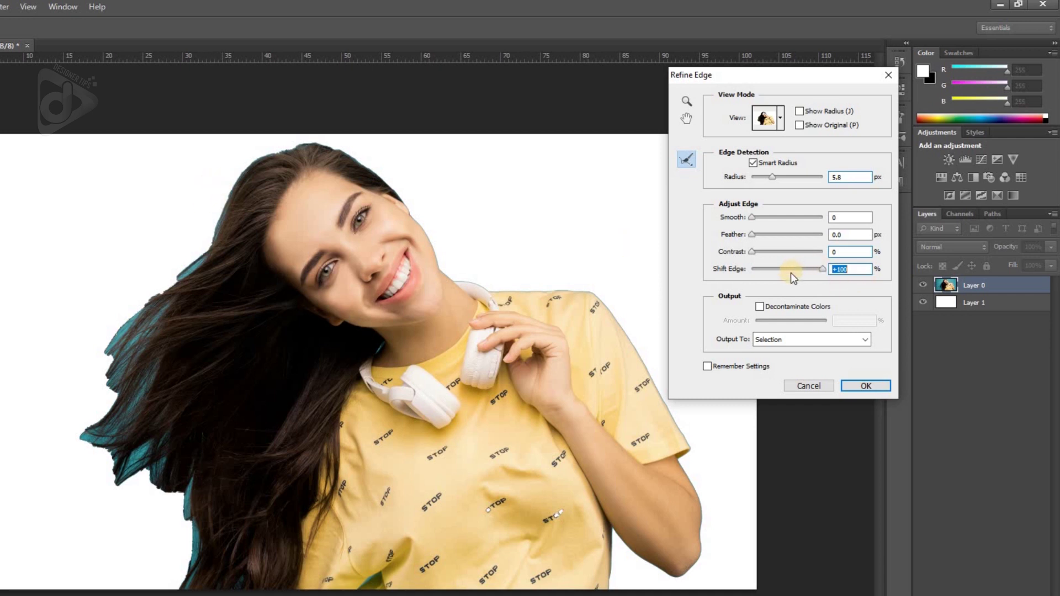
pyautogui.write('0')
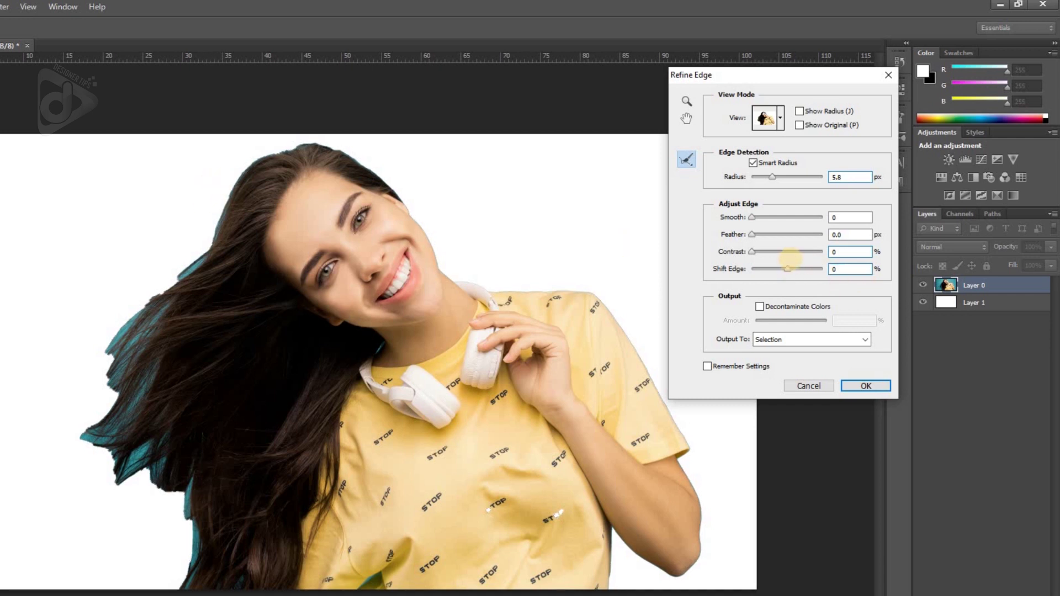
# - Enable Decontaminate Colors with an amount of 60% and review the output options, keeping New Layer with Layer Mask
pyautogui.click(763, 308)
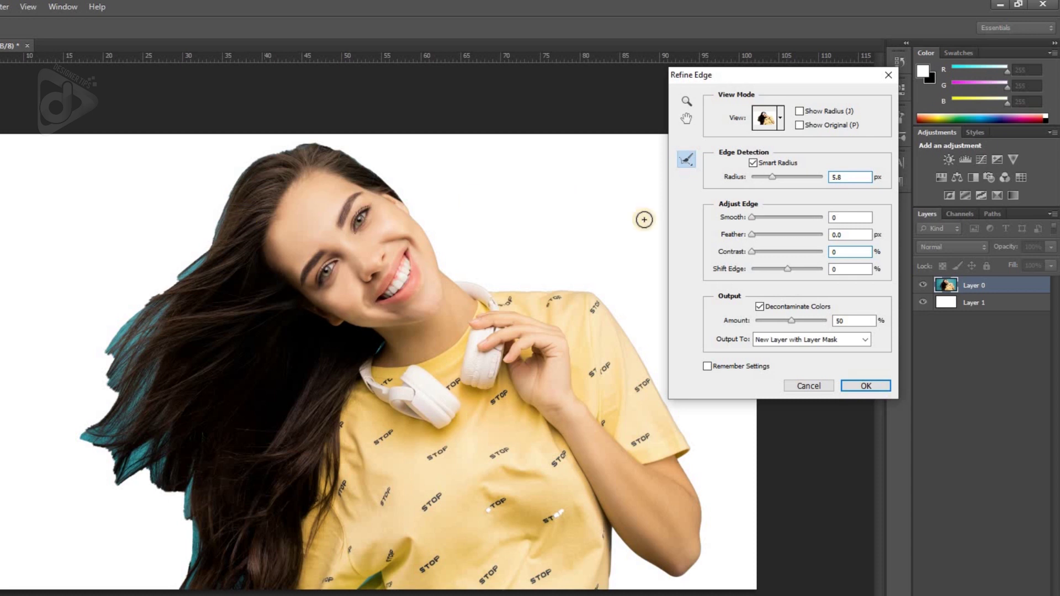
pyautogui.moveTo(793, 323); pyautogui.dragTo(797, 325)
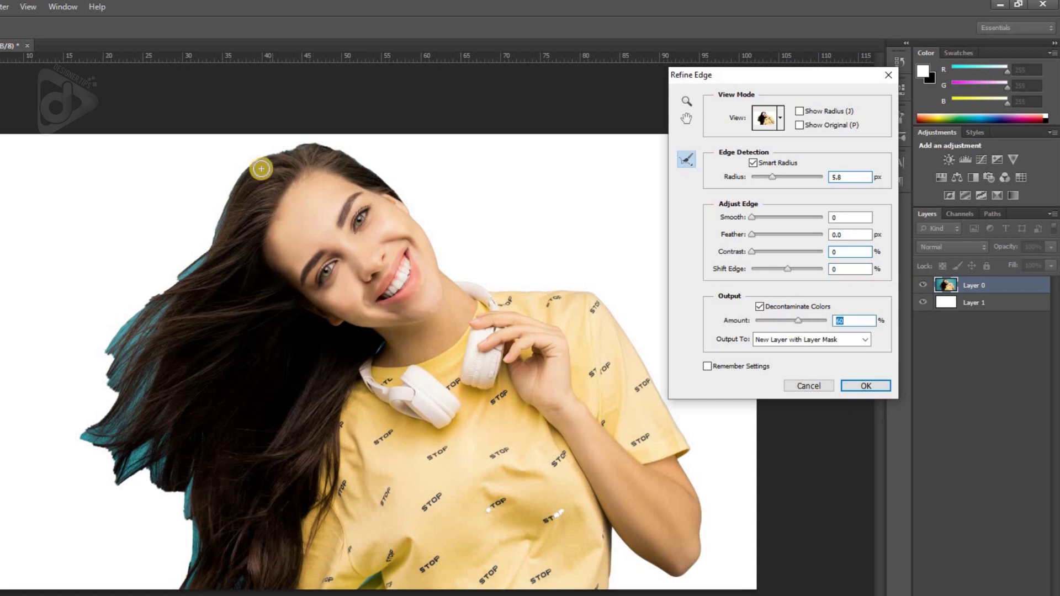
pyautogui.moveTo(216, 229)
pyautogui.mouseDown()
pyautogui.moveTo(255, 165)
pyautogui.moveTo(208, 227)
pyautogui.moveTo(218, 241)
pyautogui.mouseUp()
pyautogui.click(761, 341)
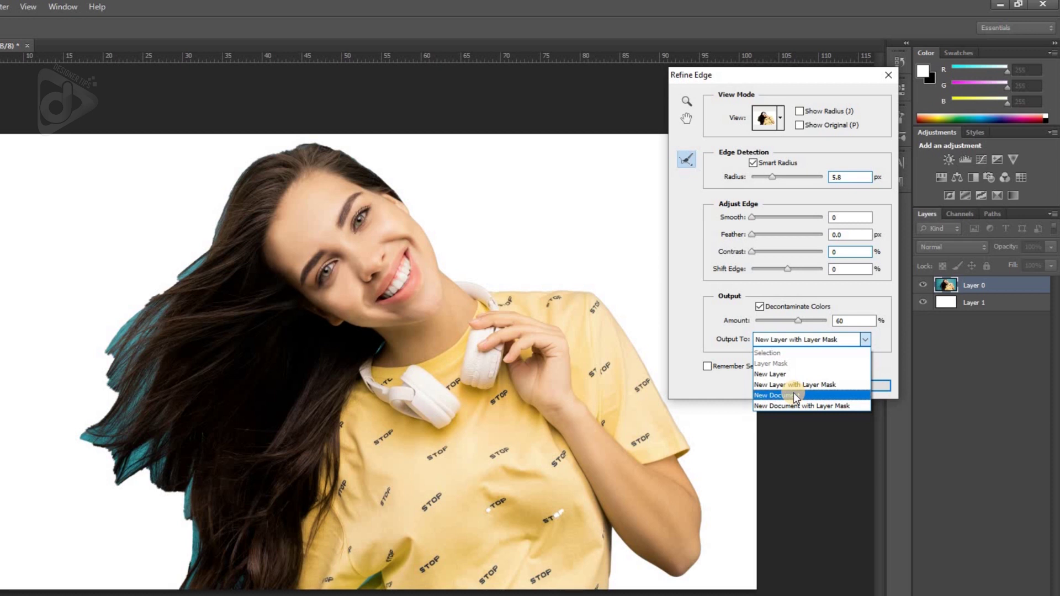
pyautogui.click(781, 340)
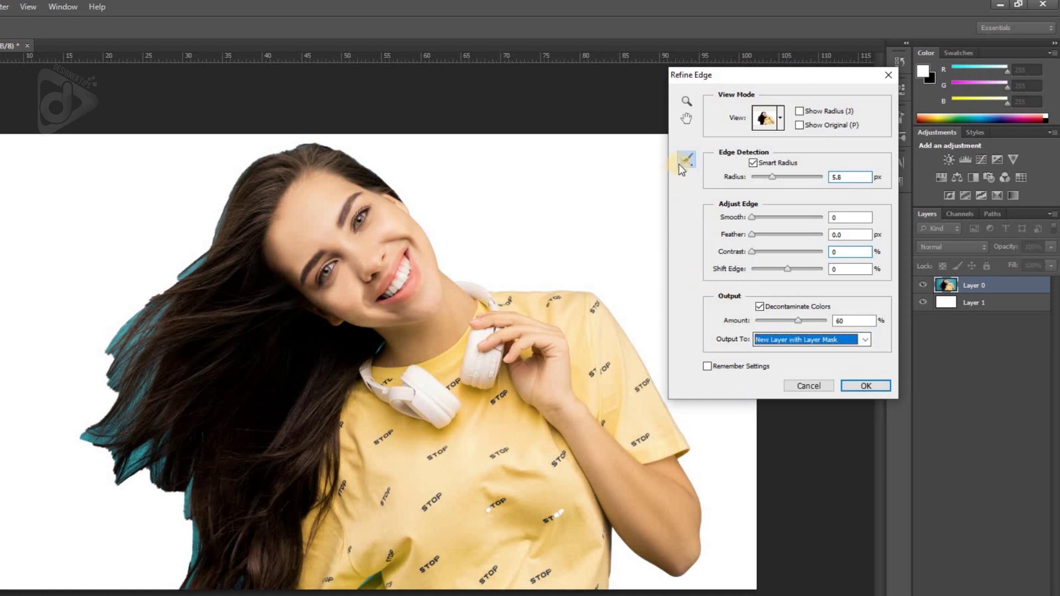
# - Enlarge the refine radius brush and paint along the outer hair edge and loose strands to separate them from the teal background
pyautogui.hotkey('shift', 'Tab')
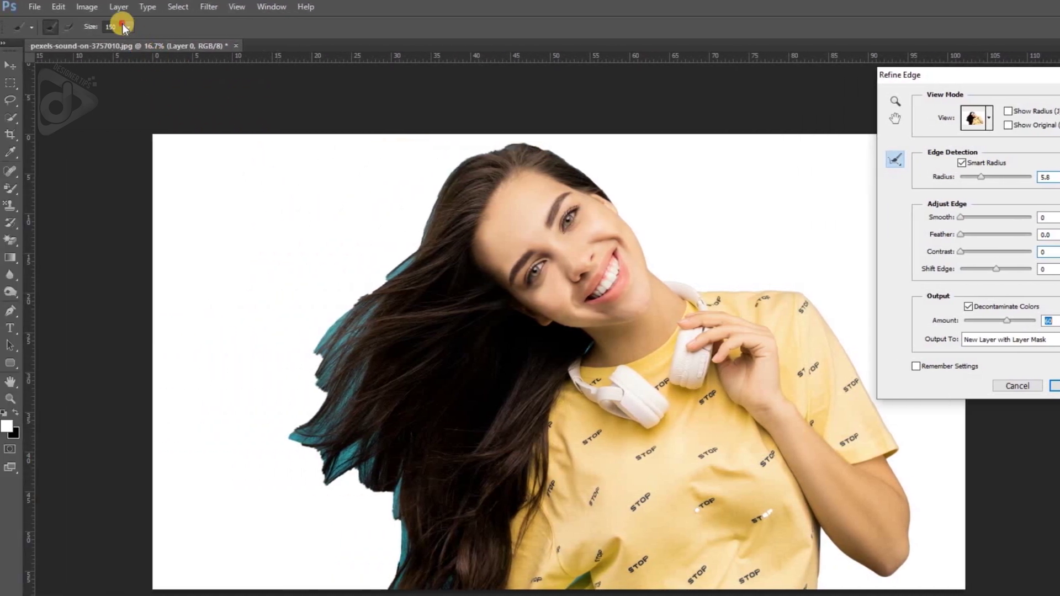
pyautogui.click(128, 26)
pyautogui.moveTo(135, 40); pyautogui.dragTo(151, 41)
pyautogui.moveTo(575, 161)
pyautogui.mouseDown()
pyautogui.moveTo(604, 192)
pyautogui.moveTo(530, 149)
pyautogui.moveTo(463, 157)
pyautogui.moveTo(416, 261)
pyautogui.moveTo(390, 270)
pyautogui.moveTo(318, 252)
pyautogui.moveTo(321, 280)
pyautogui.moveTo(390, 279)
pyautogui.moveTo(303, 310)
pyautogui.mouseUp()
pyautogui.moveTo(265, 329)
pyautogui.mouseDown()
pyautogui.moveTo(267, 354)
pyautogui.moveTo(279, 329)
pyautogui.moveTo(314, 310)
pyautogui.moveTo(281, 303)
pyautogui.moveTo(247, 322)
pyautogui.moveTo(238, 376)
pyautogui.moveTo(271, 380)
pyautogui.moveTo(257, 257)
pyautogui.moveTo(230, 345)
pyautogui.moveTo(251, 373)
pyautogui.moveTo(287, 391)
pyautogui.moveTo(338, 315)
pyautogui.moveTo(336, 333)
pyautogui.moveTo(298, 402)
pyautogui.moveTo(244, 402)
pyautogui.moveTo(210, 366)
pyautogui.moveTo(208, 412)
pyautogui.moveTo(237, 440)
pyautogui.moveTo(300, 443)
pyautogui.moveTo(249, 444)
pyautogui.moveTo(207, 382)
pyautogui.moveTo(216, 418)
pyautogui.moveTo(266, 459)
pyautogui.moveTo(314, 449)
pyautogui.moveTo(326, 396)
pyautogui.moveTo(292, 428)
pyautogui.moveTo(280, 365)
pyautogui.moveTo(319, 347)
pyautogui.moveTo(330, 316)
pyautogui.moveTo(350, 392)
pyautogui.moveTo(326, 462)
pyautogui.moveTo(248, 499)
pyautogui.moveTo(196, 427)
pyautogui.moveTo(272, 490)
pyautogui.moveTo(266, 523)
pyautogui.moveTo(315, 476)
pyautogui.moveTo(253, 538)
pyautogui.moveTo(209, 525)
pyautogui.moveTo(304, 518)
pyautogui.moveTo(211, 537)
pyautogui.moveTo(264, 475)
pyautogui.moveTo(332, 461)
pyautogui.moveTo(384, 507)
pyautogui.moveTo(395, 481)
pyautogui.moveTo(397, 583)
pyautogui.moveTo(366, 581)
pyautogui.moveTo(388, 507)
pyautogui.moveTo(340, 496)
pyautogui.moveTo(338, 562)
pyautogui.moveTo(303, 542)
pyautogui.moveTo(231, 529)
pyautogui.moveTo(227, 548)
pyautogui.moveTo(362, 594)
pyautogui.moveTo(290, 570)
pyautogui.moveTo(335, 541)
pyautogui.moveTo(393, 594)
pyautogui.moveTo(305, 595)
pyautogui.moveTo(247, 561)
pyautogui.moveTo(383, 562)
pyautogui.moveTo(386, 470)
pyautogui.moveTo(396, 515)
pyautogui.moveTo(348, 587)
pyautogui.mouseUp()
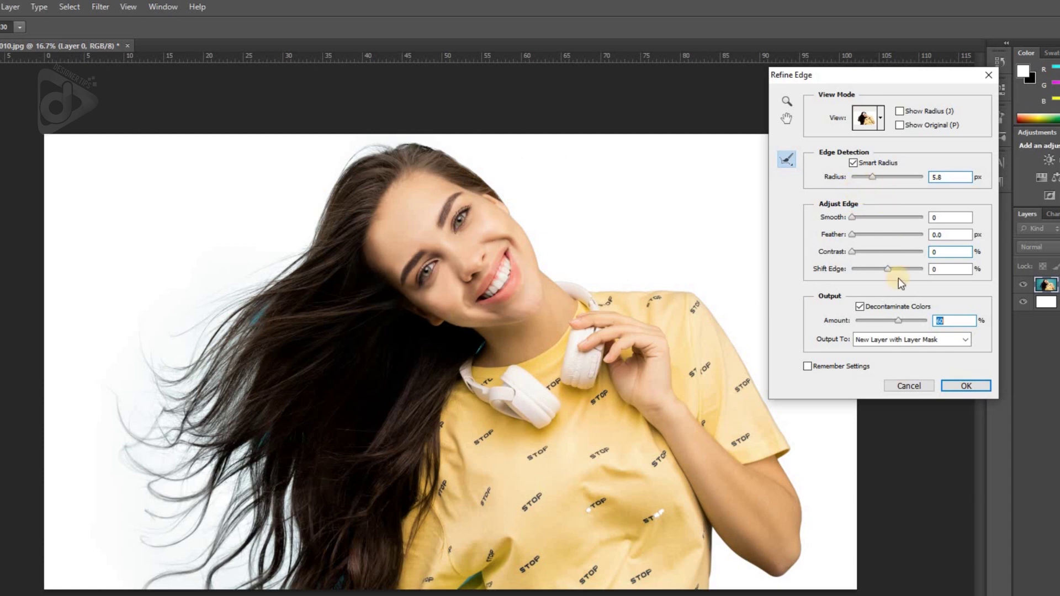
# - Set the refined selection's output to New Layer and apply Refine Edge
pyautogui.click(899, 340)
pyautogui.click(882, 366)
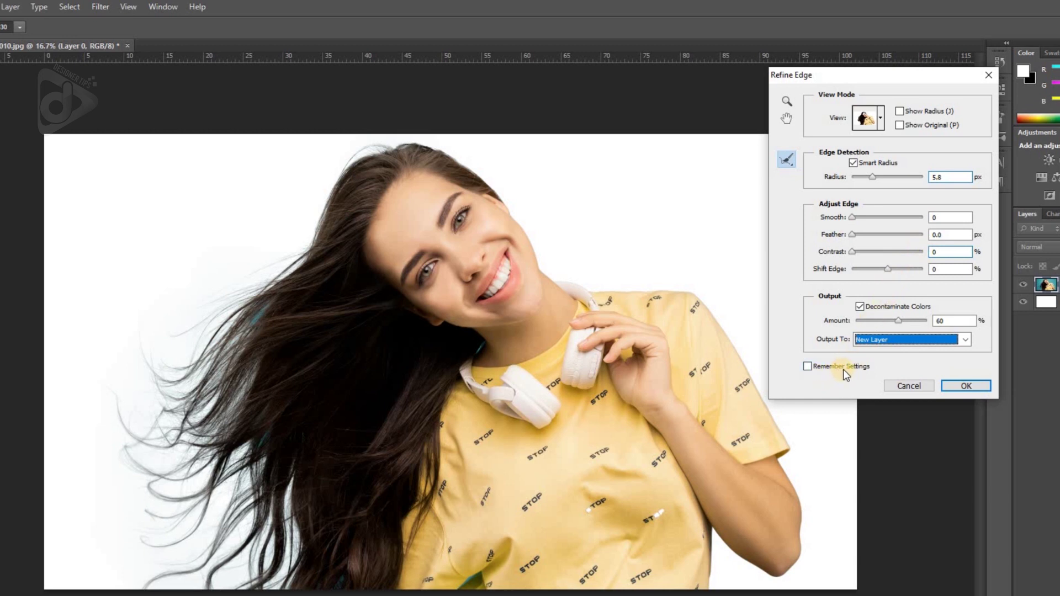
pyautogui.click(963, 388)
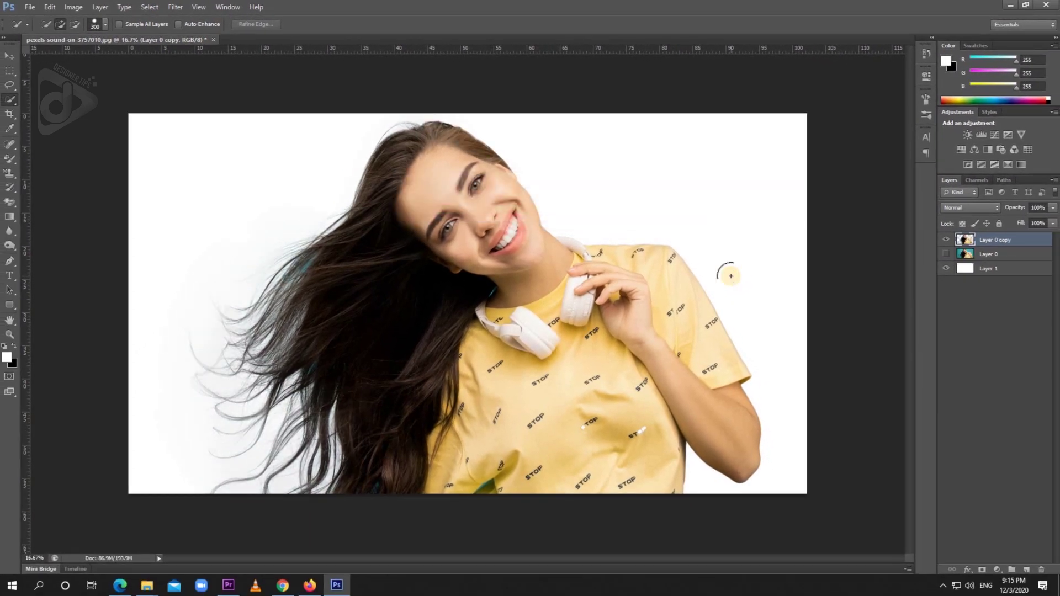
# - Toggle the visibility of Layer 0 and Layer 1 to inspect the cutout
pyautogui.click(992, 256)
pyautogui.click(948, 255)
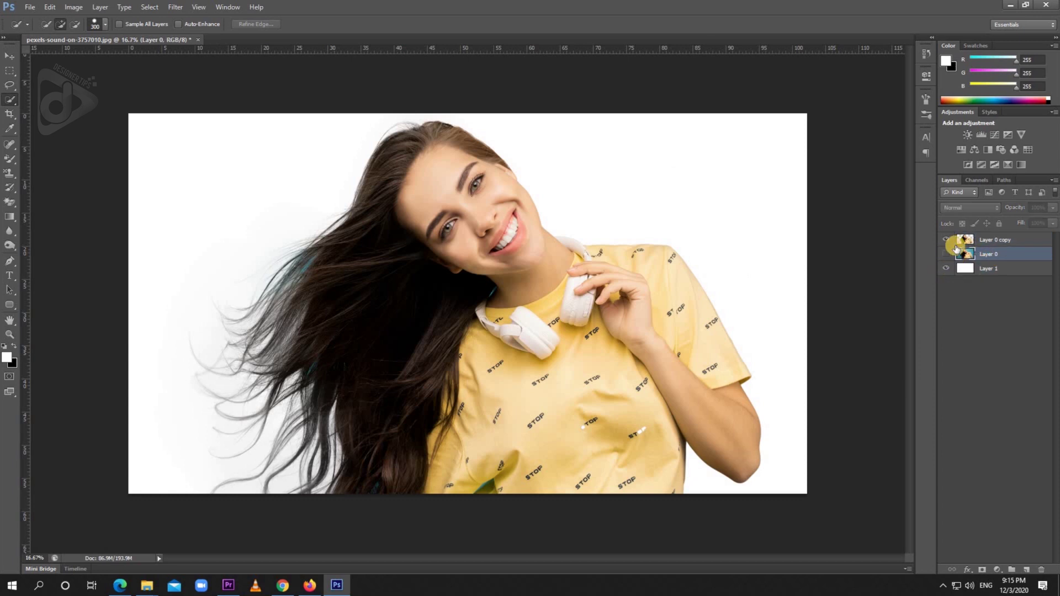
pyautogui.click(948, 268)
pyautogui.click(948, 267)
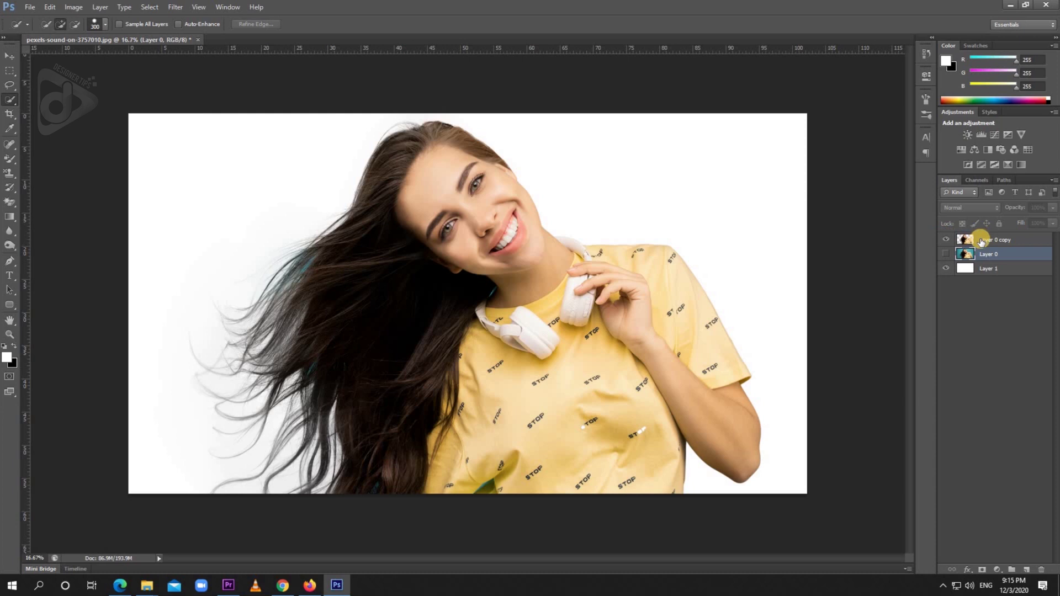
pyautogui.click(945, 269)
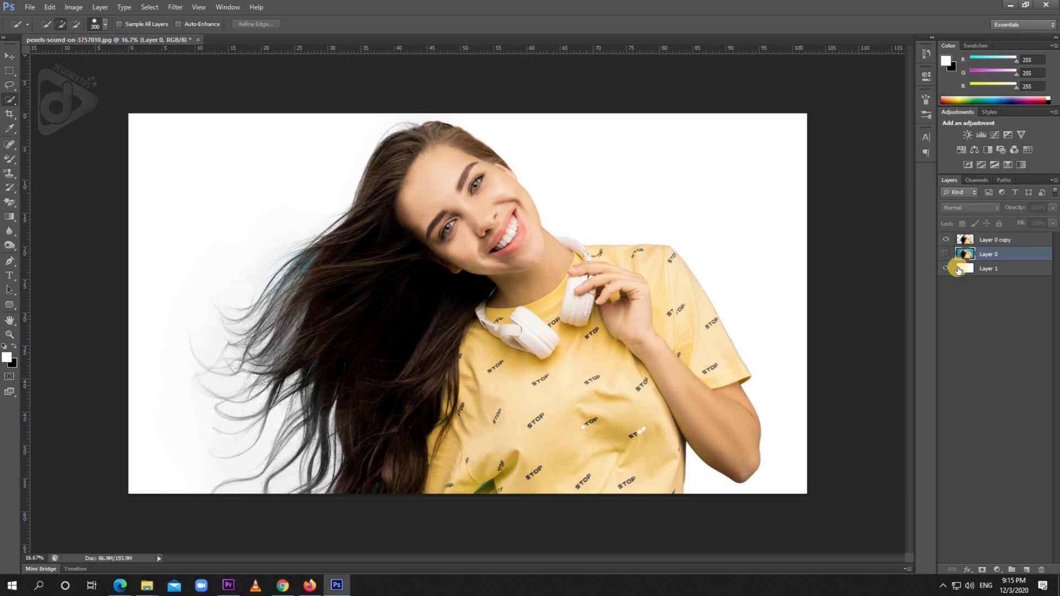
# - Set the foreground colour to teal 2d7f82 and fill Layer 1 with it
pyautogui.click(991, 270)
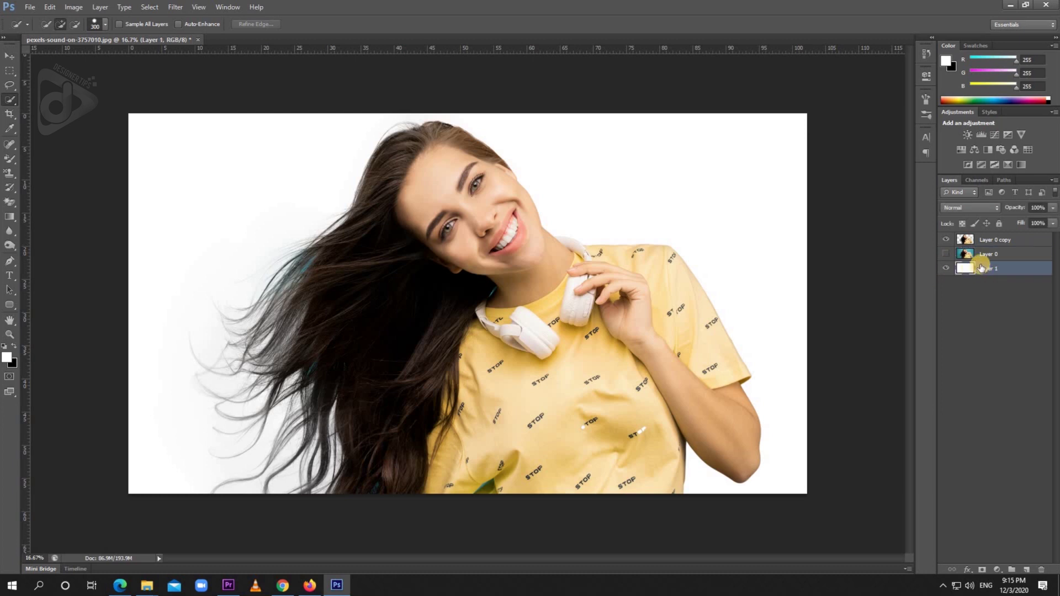
pyautogui.click(7, 356)
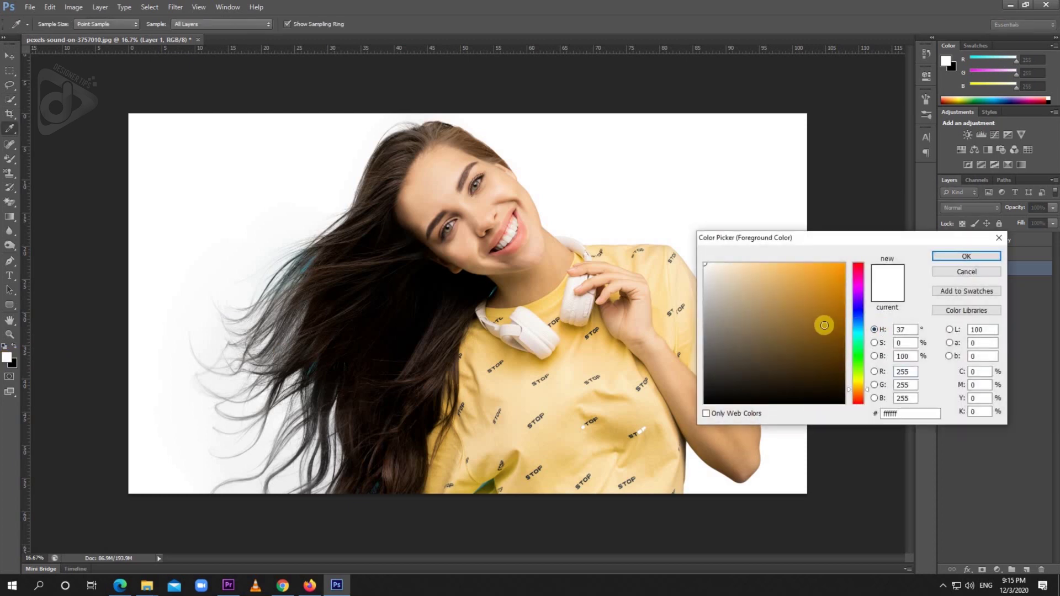
pyautogui.moveTo(858, 325); pyautogui.dragTo(858, 332)
pyautogui.click(796, 332)
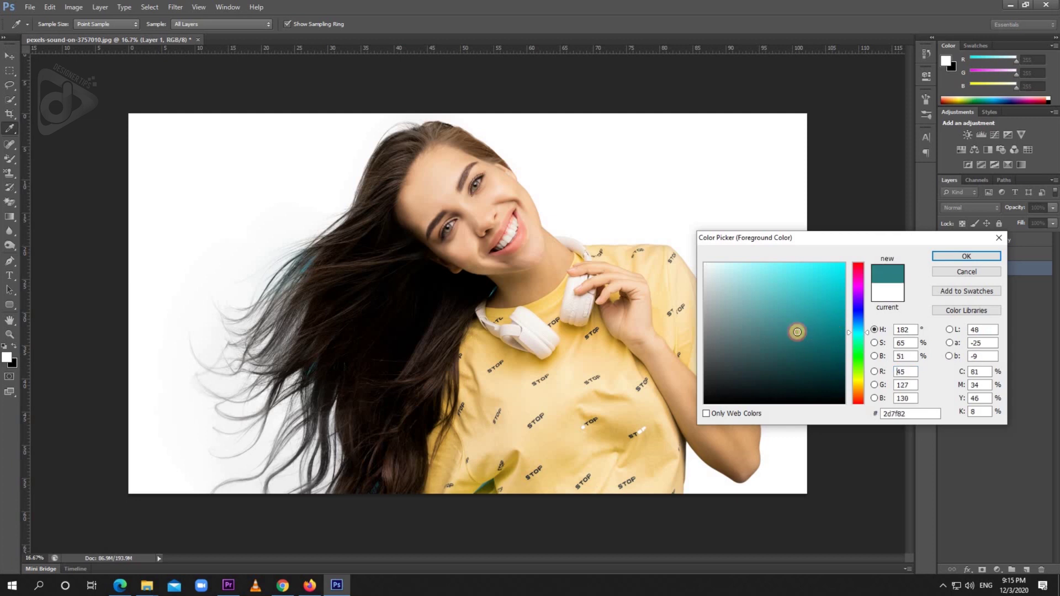
pyautogui.click(949, 256)
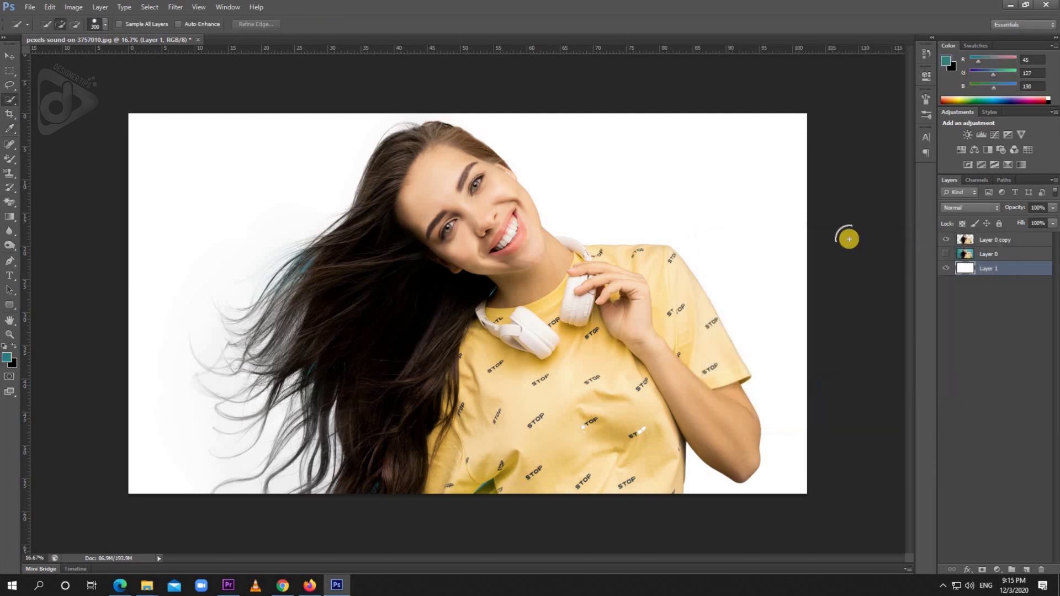
pyautogui.hotkey('alt', 'BackSpace')
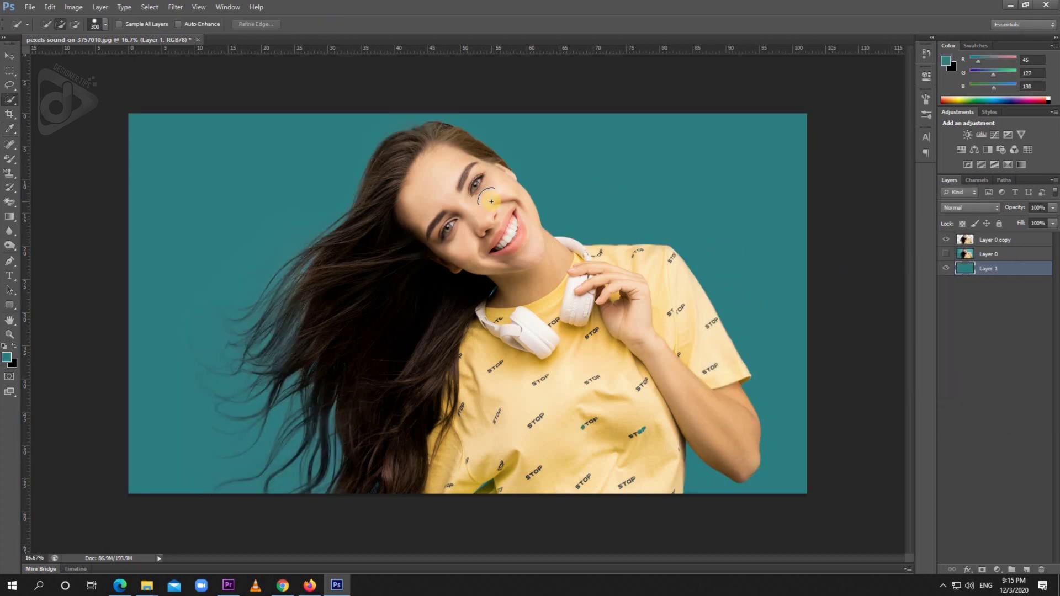